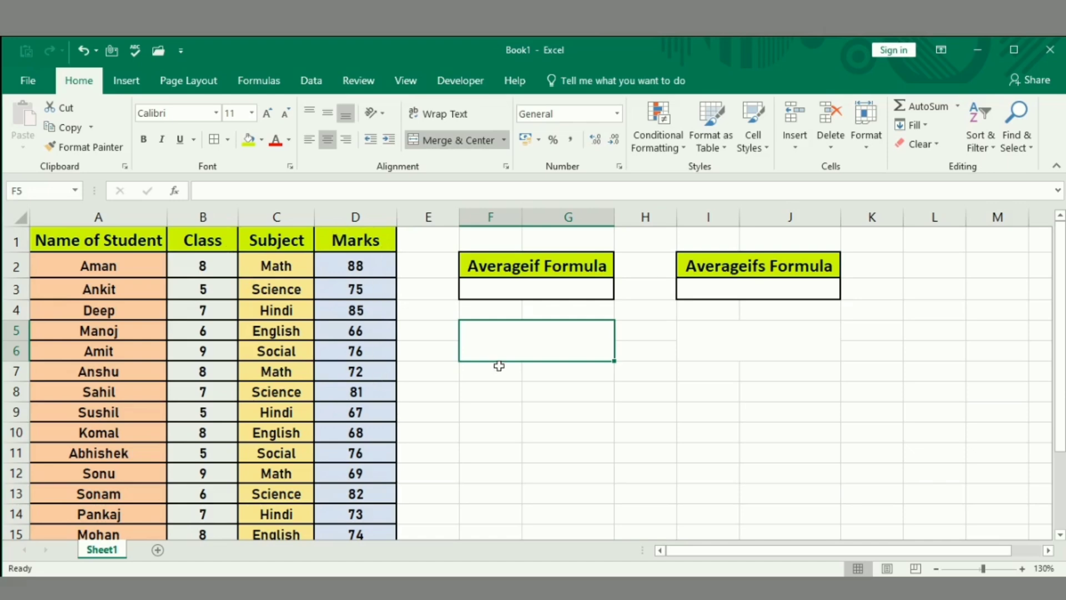
click(502, 392)
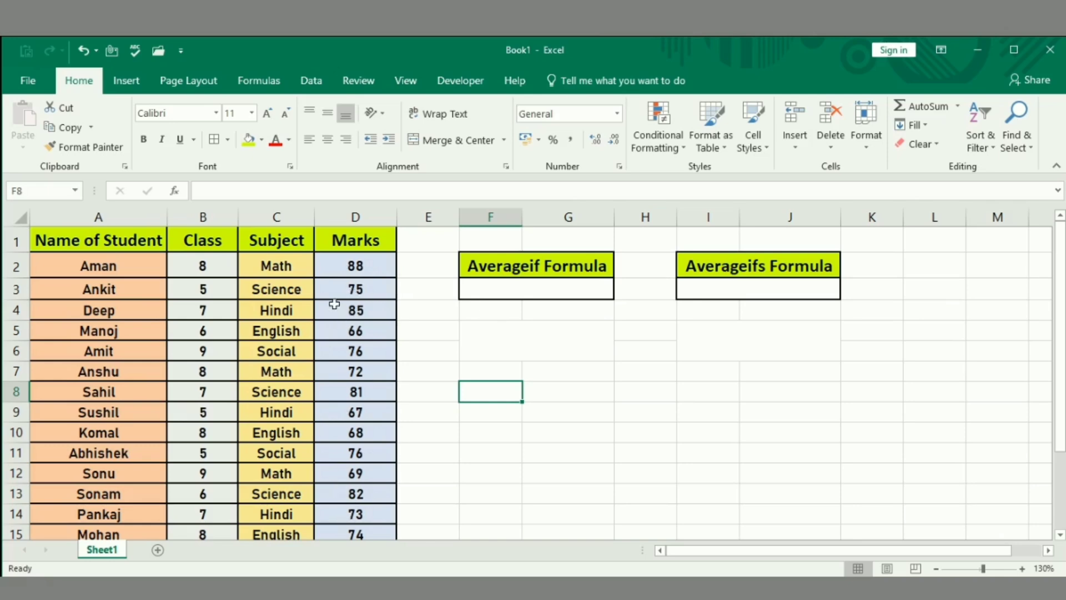
click(595, 369)
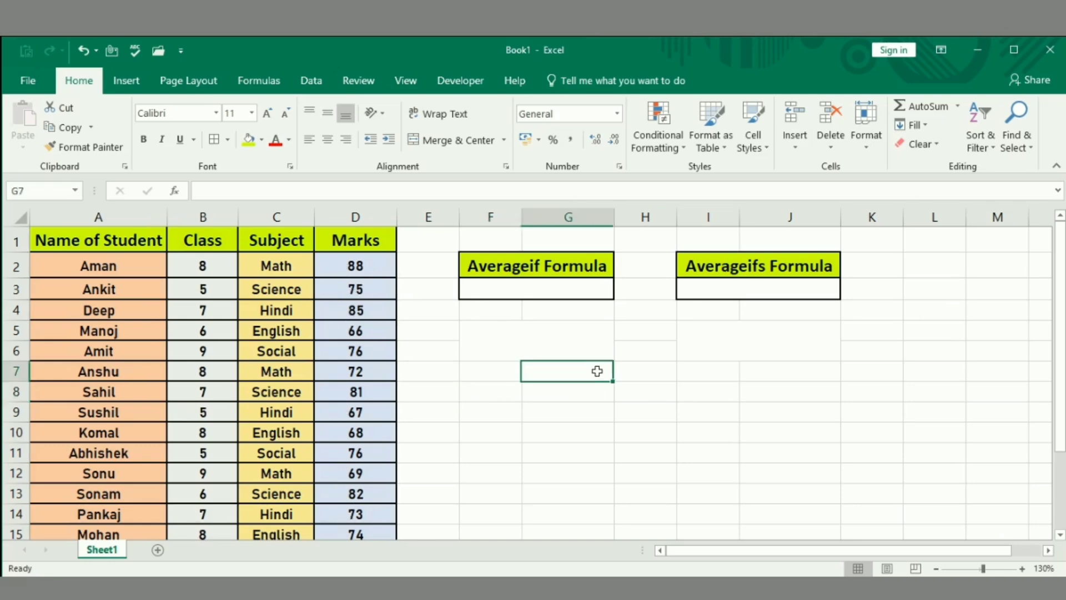
click(470, 340)
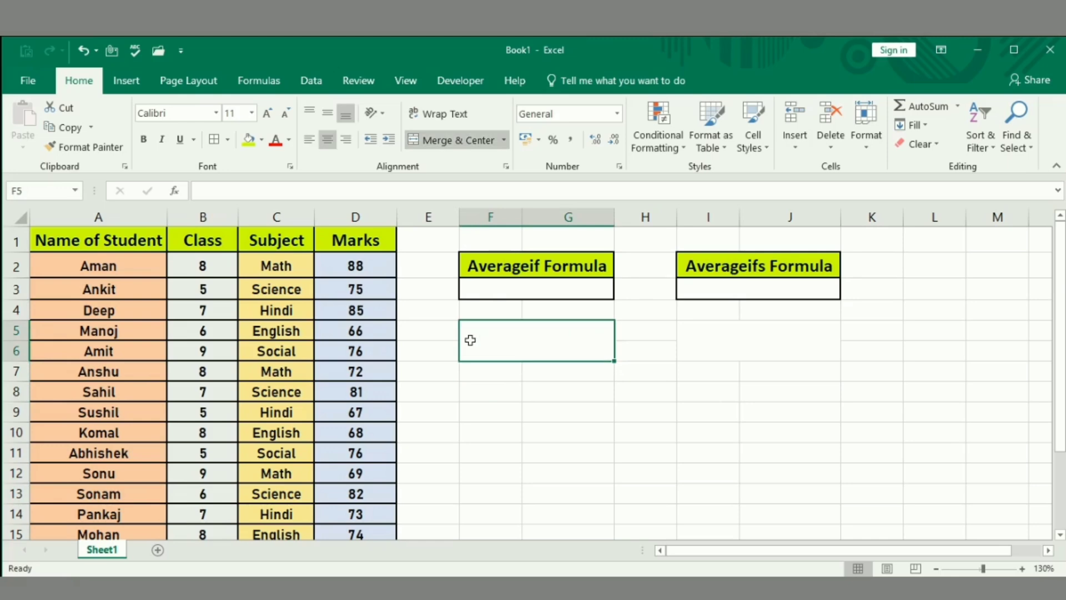
click(591, 406)
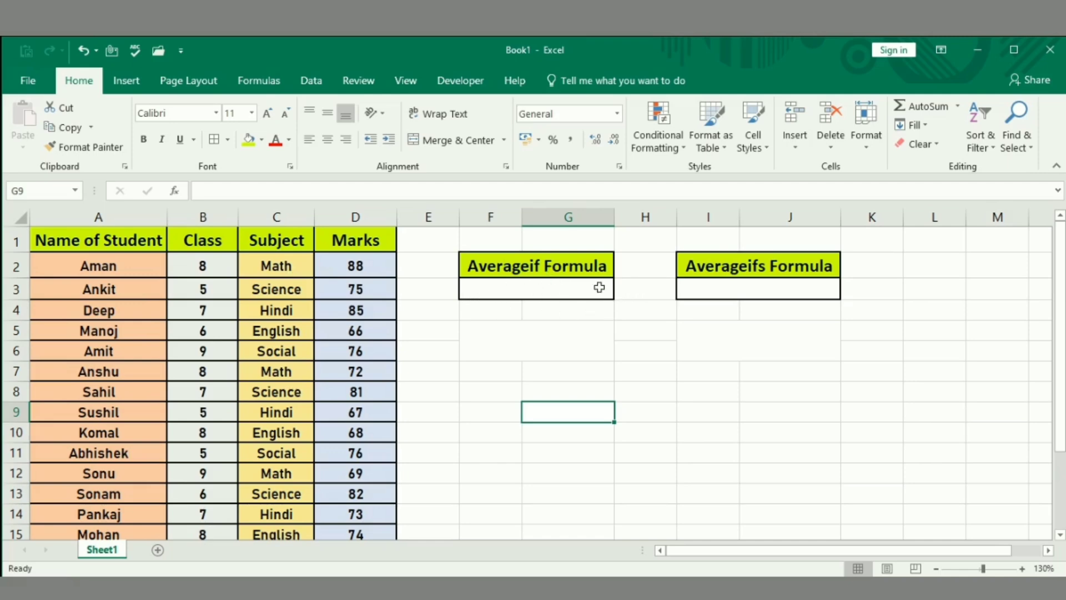
Step: Enter =AVERAGEIF(B2:B15,B2,D2:D15) in cell F3 to average the marks of the class 8 students
click(559, 289)
text(=)
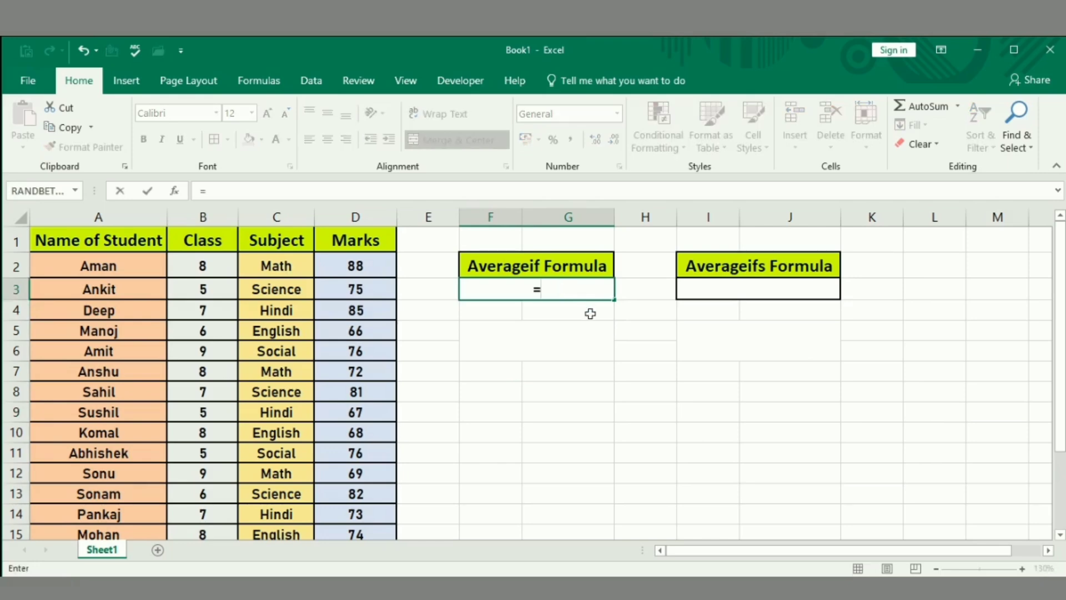
text(aer)
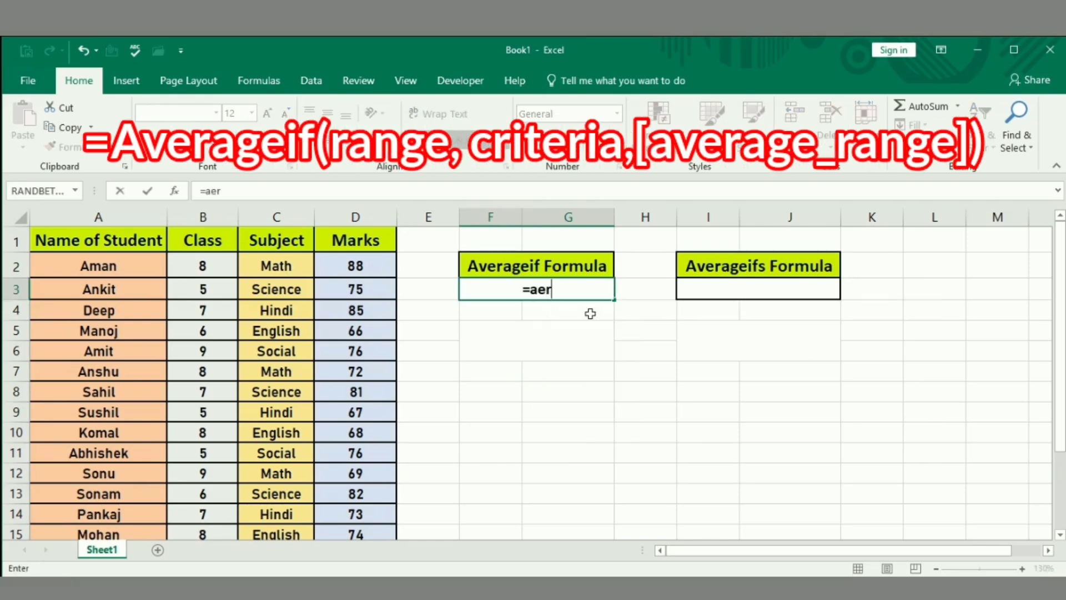
key(BackSpace)
text(vera)
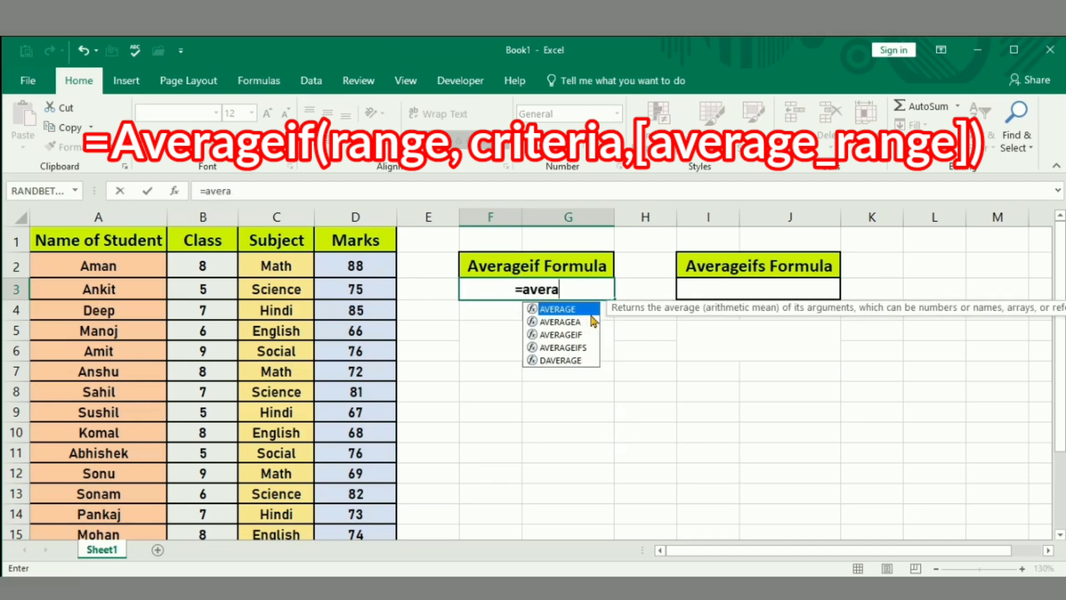
double_click(560, 336)
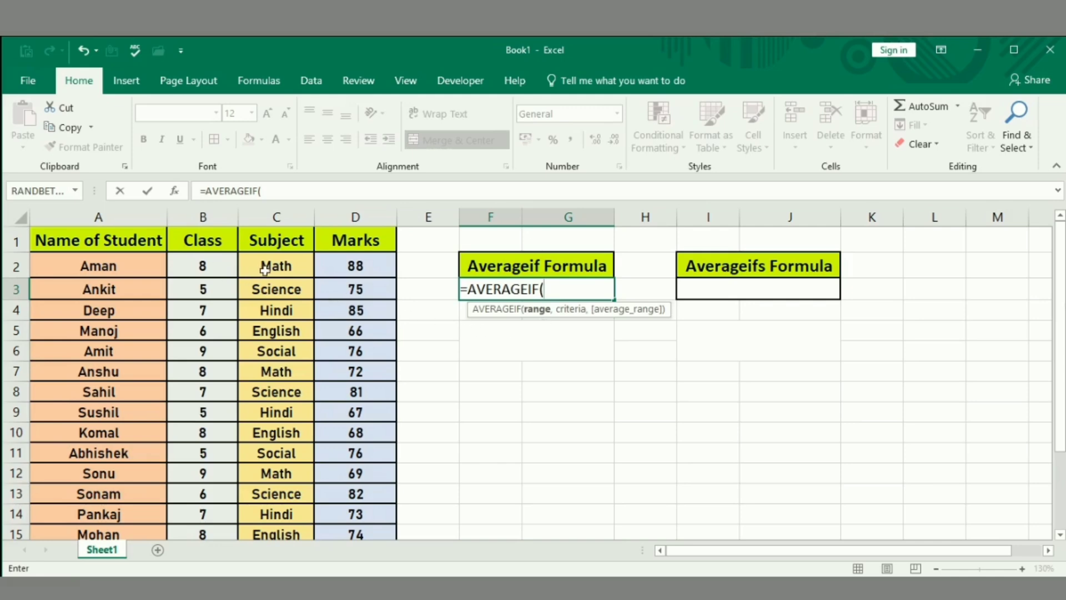
drag(221, 259, 201, 535)
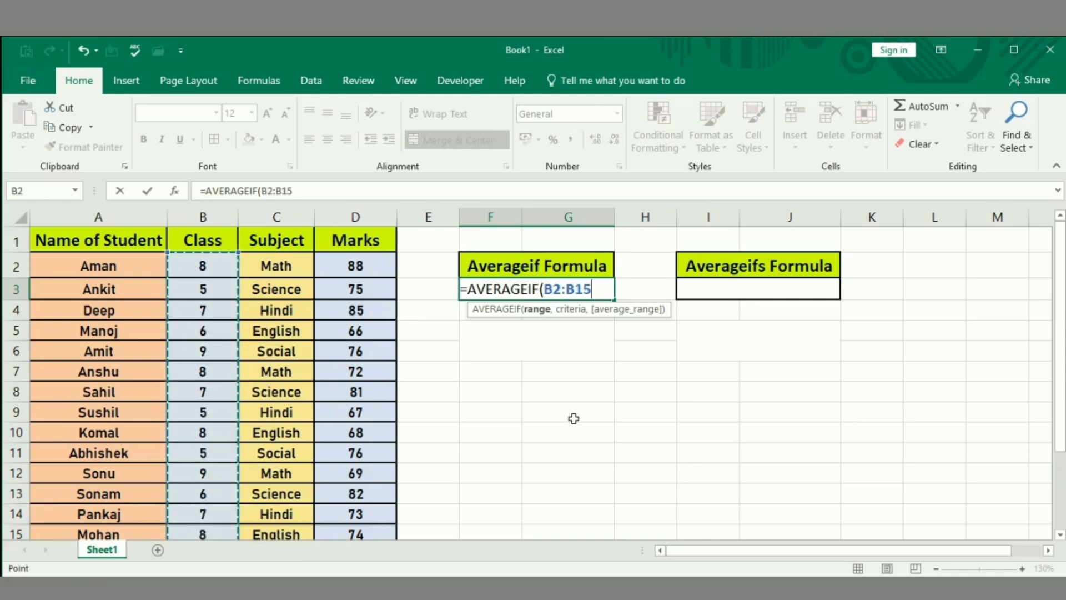
text(,)
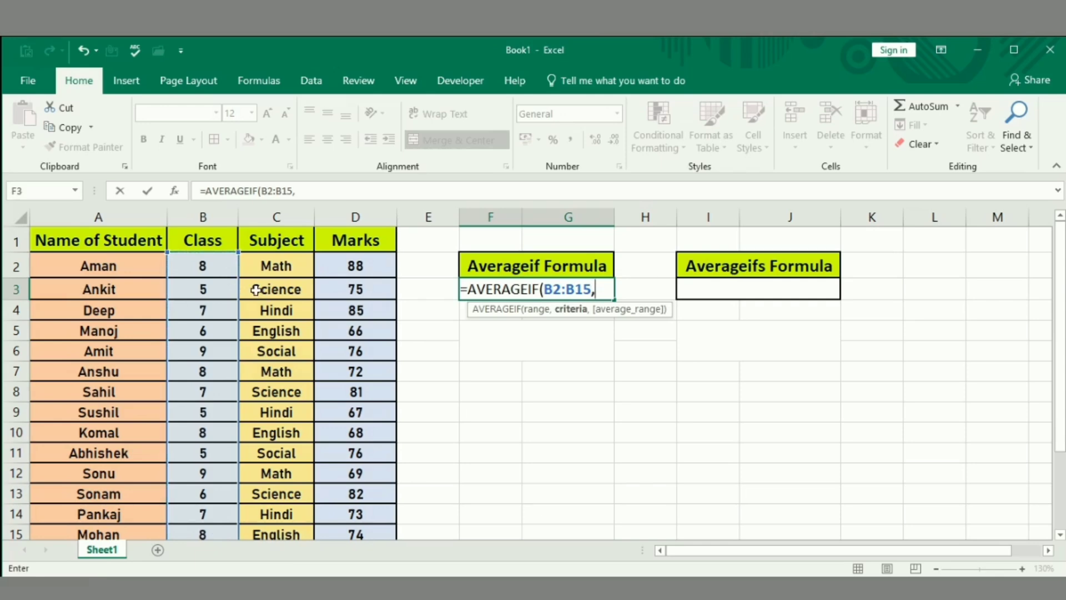
click(213, 265)
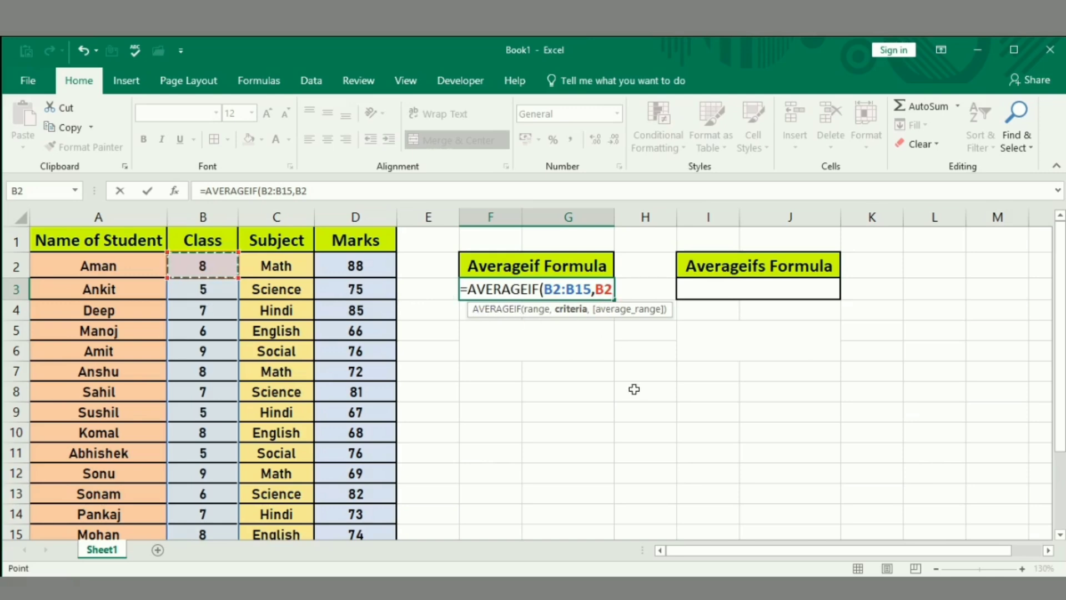
text(,)
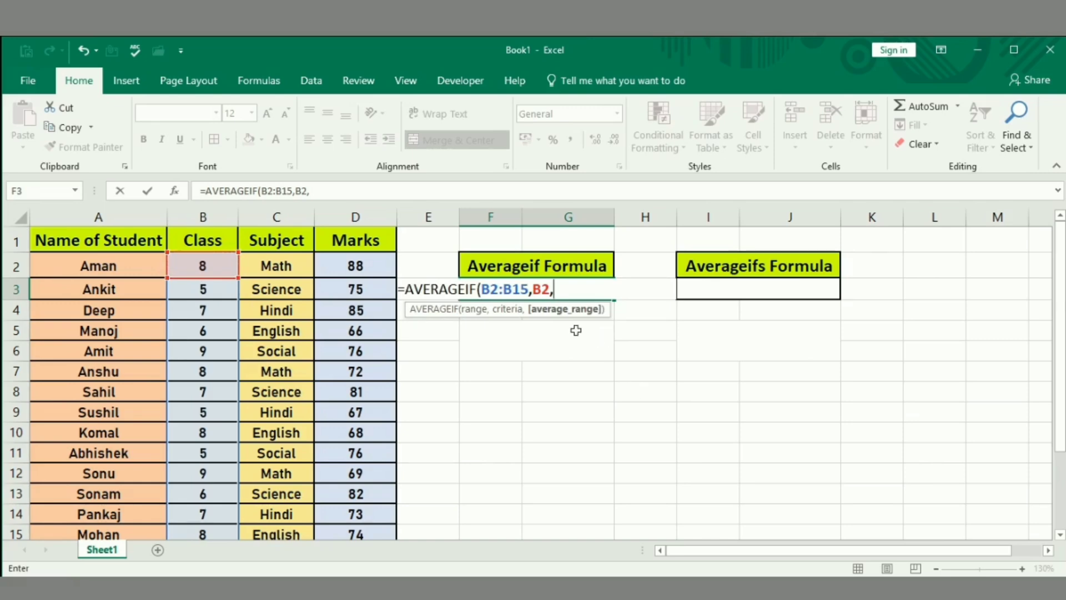
drag(358, 262, 356, 532)
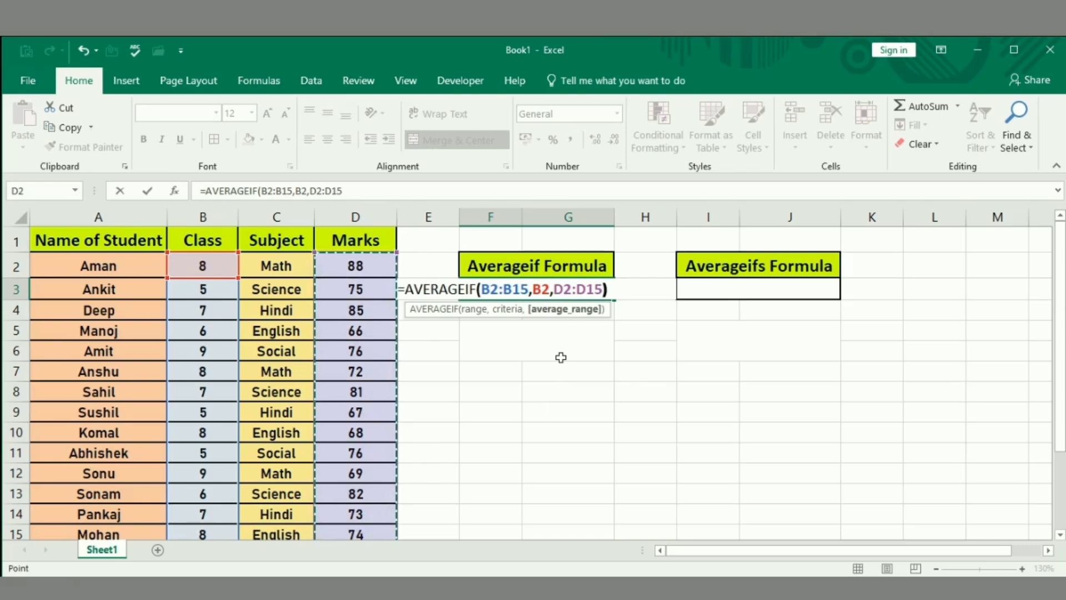
text())
key(Return)
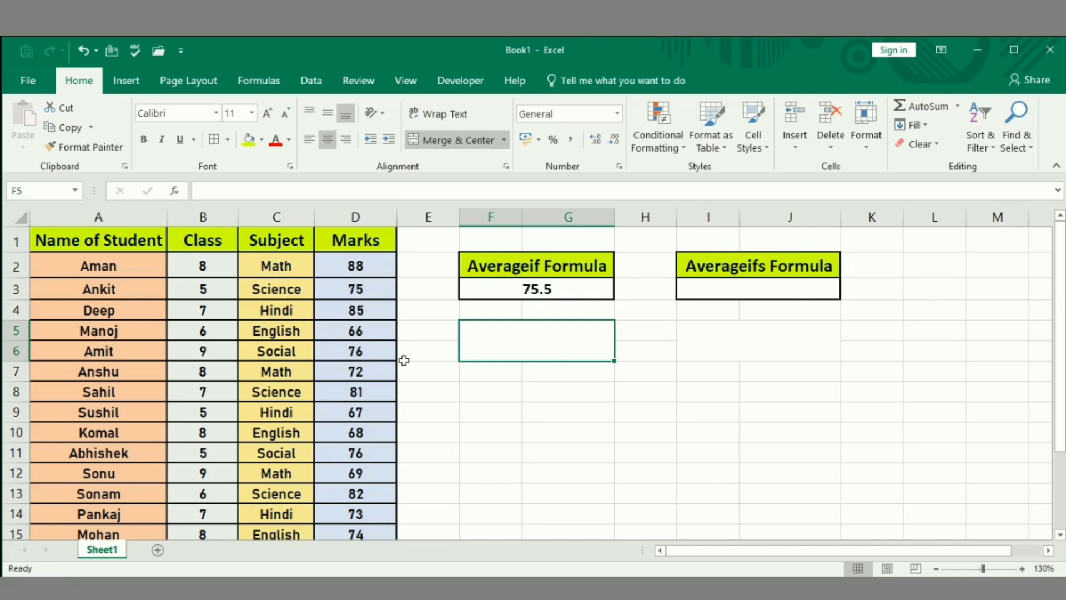
Step: Enter =AVERAGEIF(C2:C15,C3,D2:D15) in merged cell F5 to average the marks for Science
text(=)
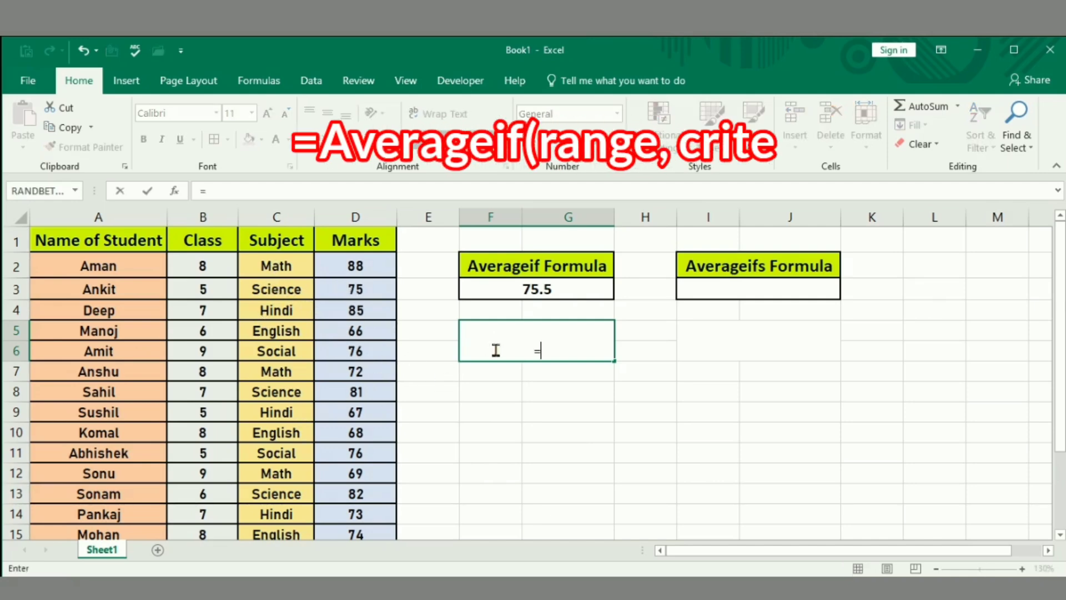
text(avr)
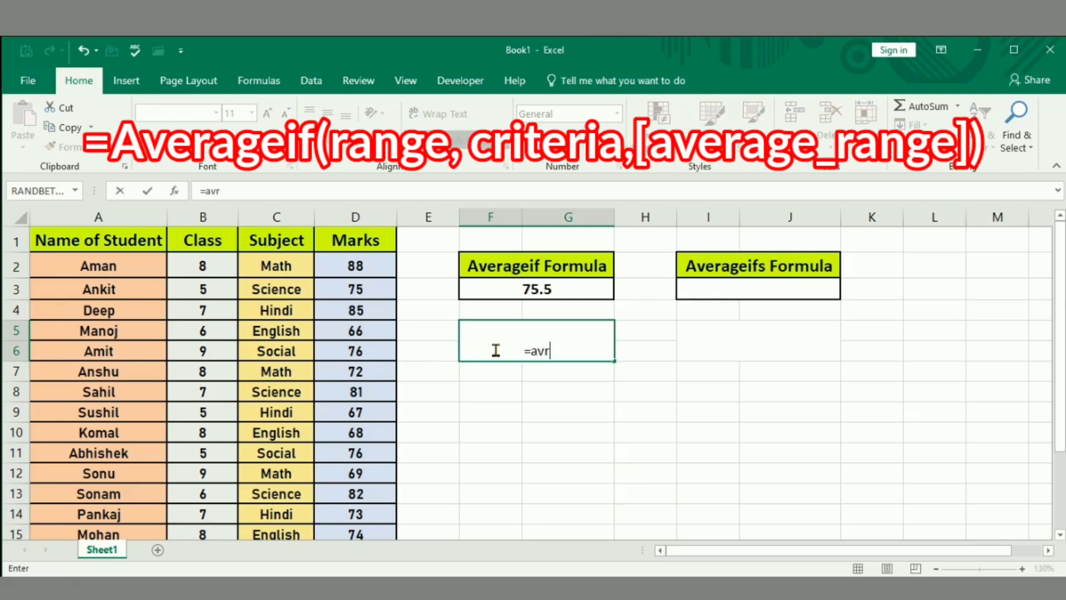
key(BackSpace)
text(e)
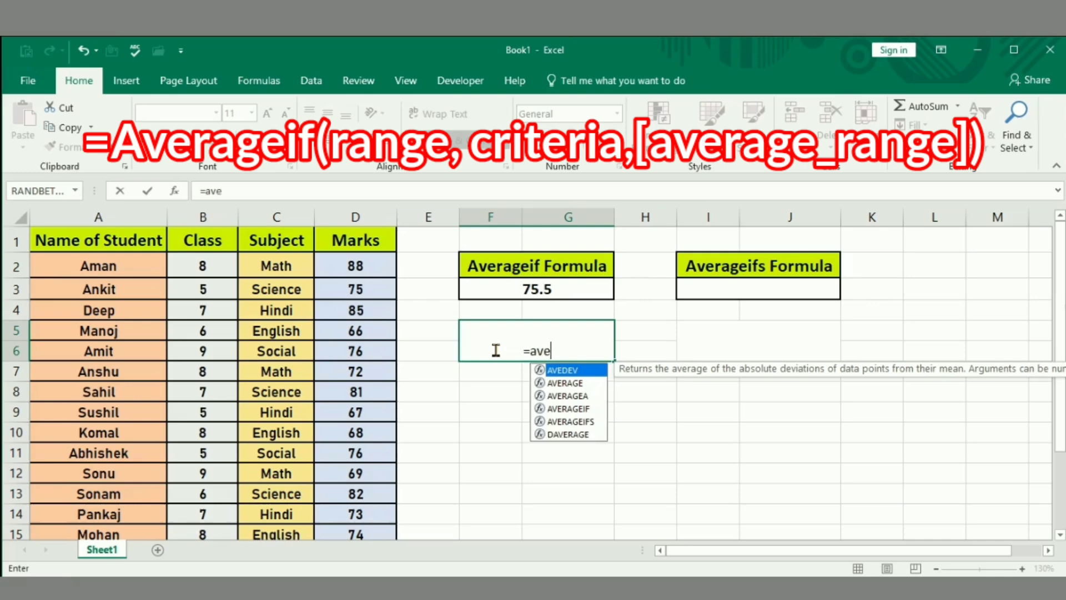
double_click(571, 410)
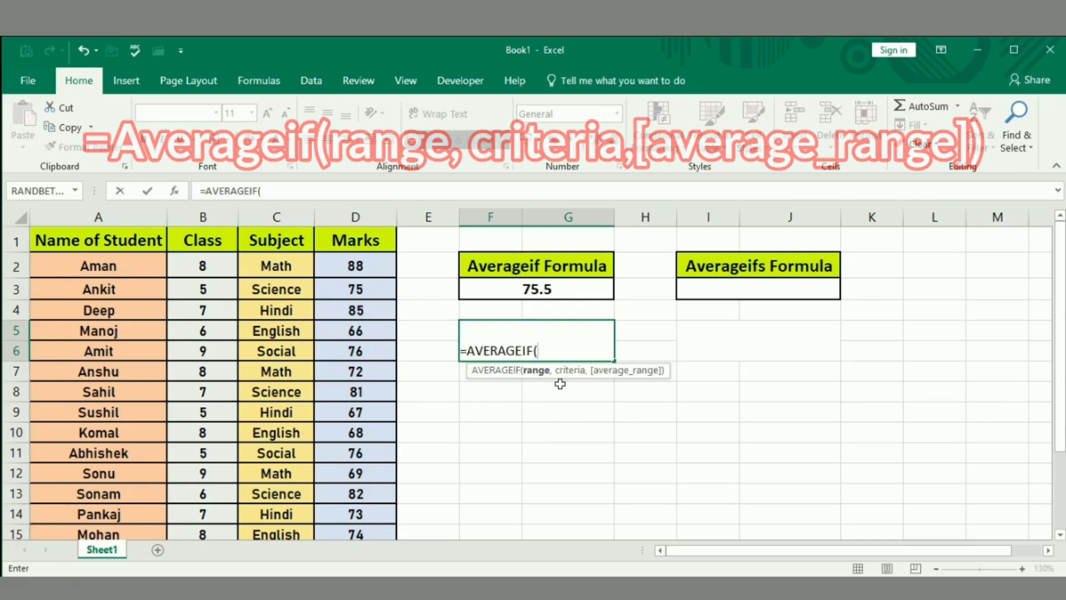
drag(283, 265, 269, 529)
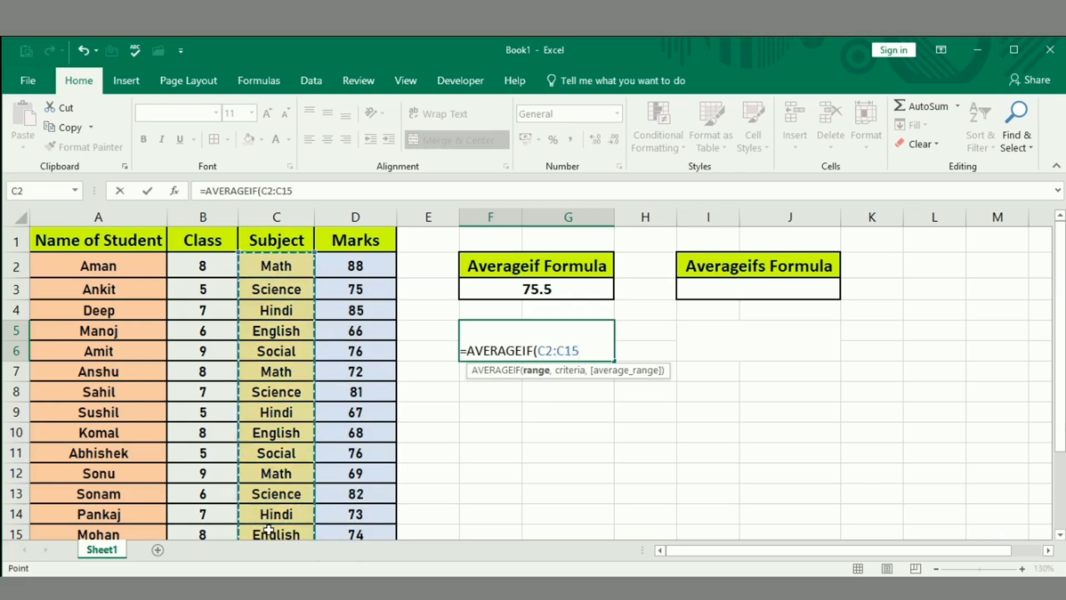
text(,)
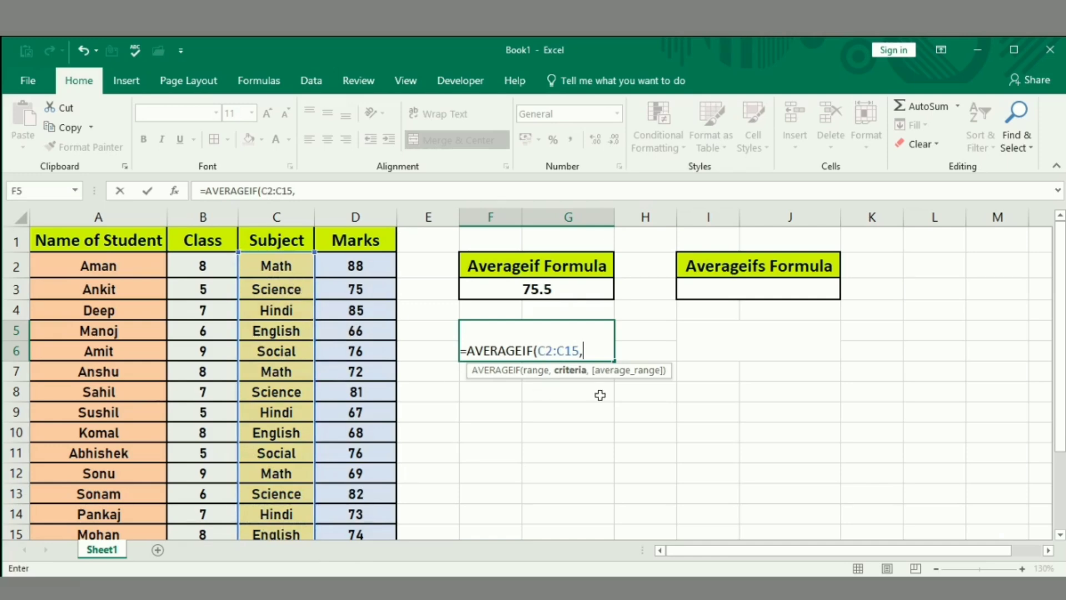
click(284, 290)
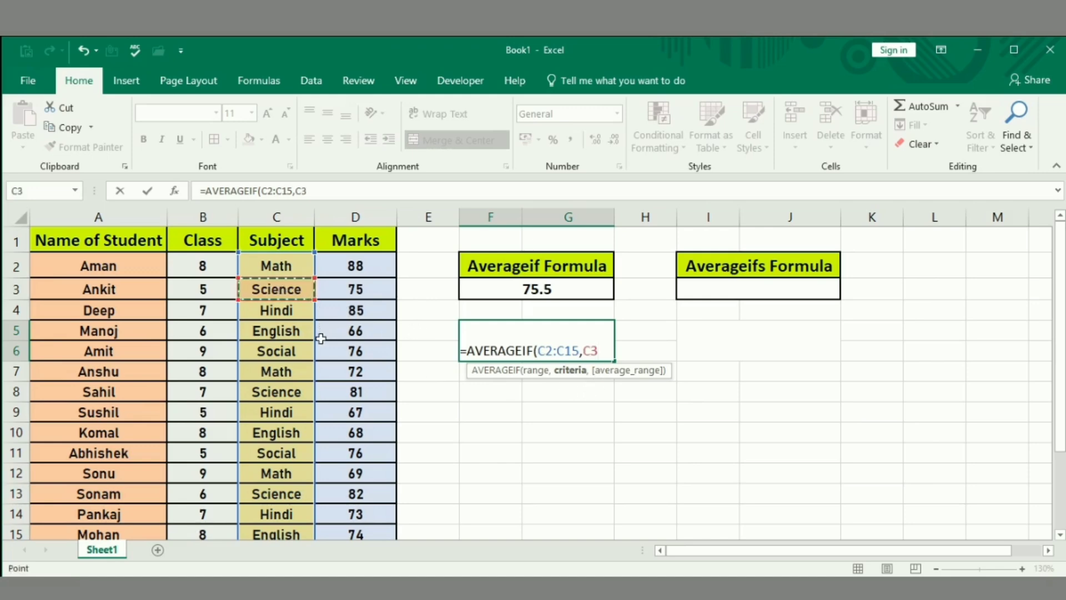
text(,)
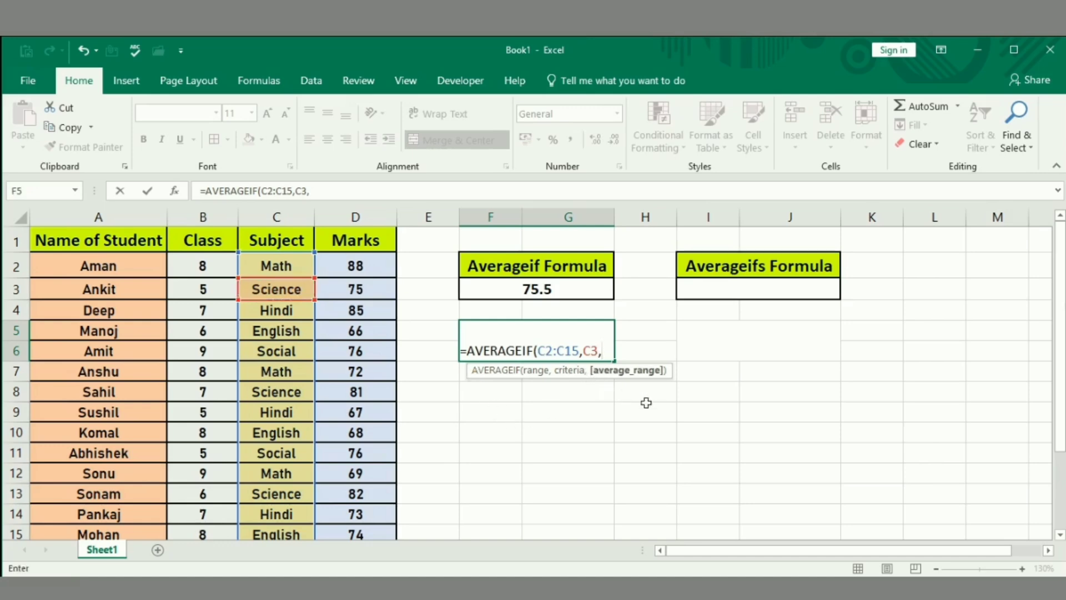
drag(358, 268, 383, 533)
text())
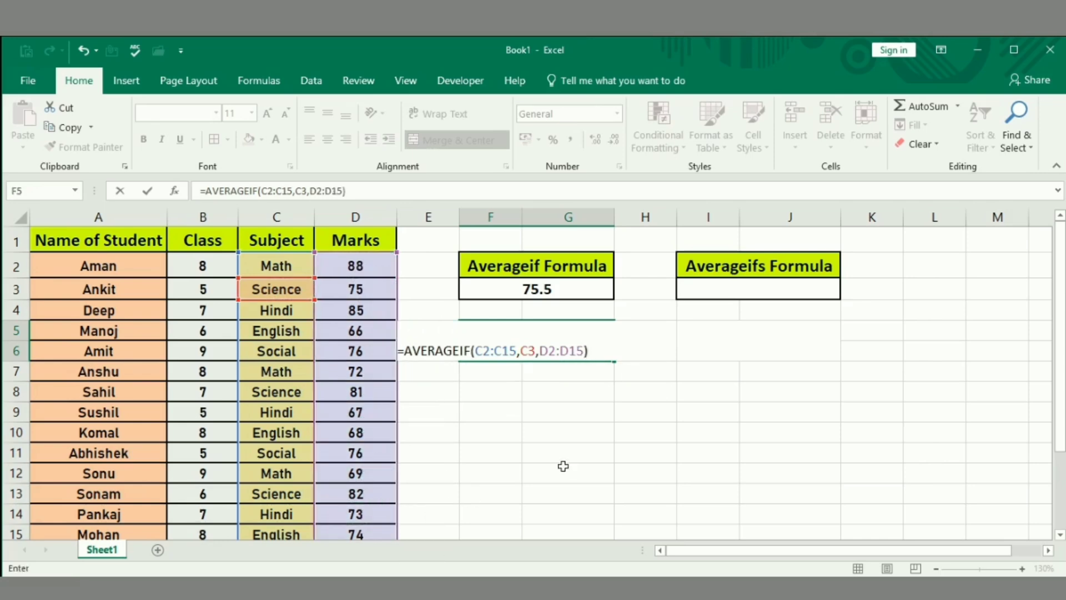
key(Return)
Step: Reduce the Science average in merged cell F5 to zero decimal places
click(560, 355)
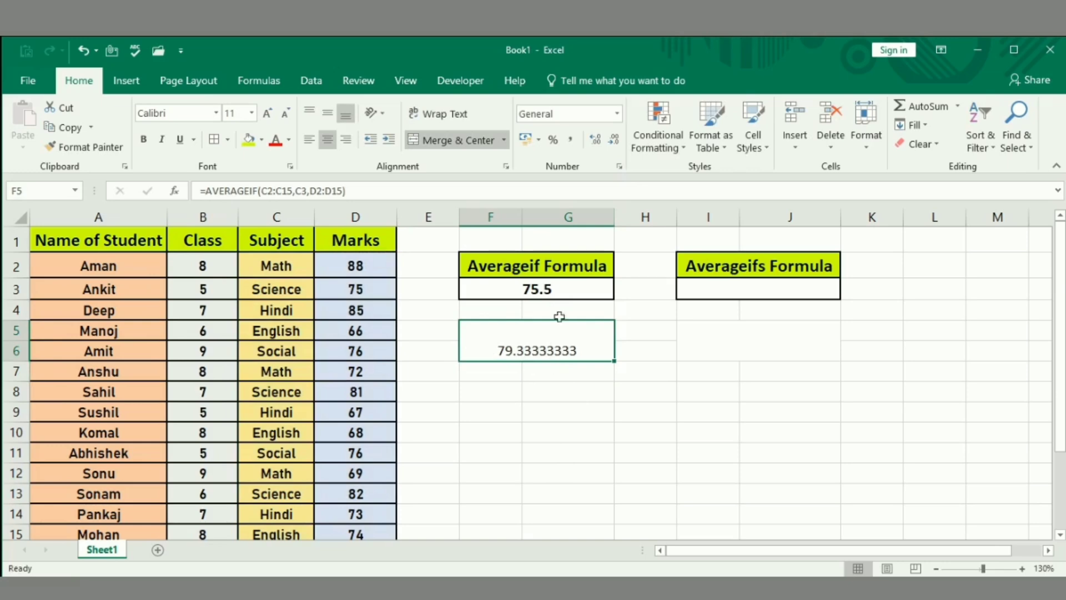
click(615, 139)
click(615, 139)
click(614, 139)
click(614, 139)
click(614, 140)
click(614, 139)
click(614, 139)
click(614, 139)
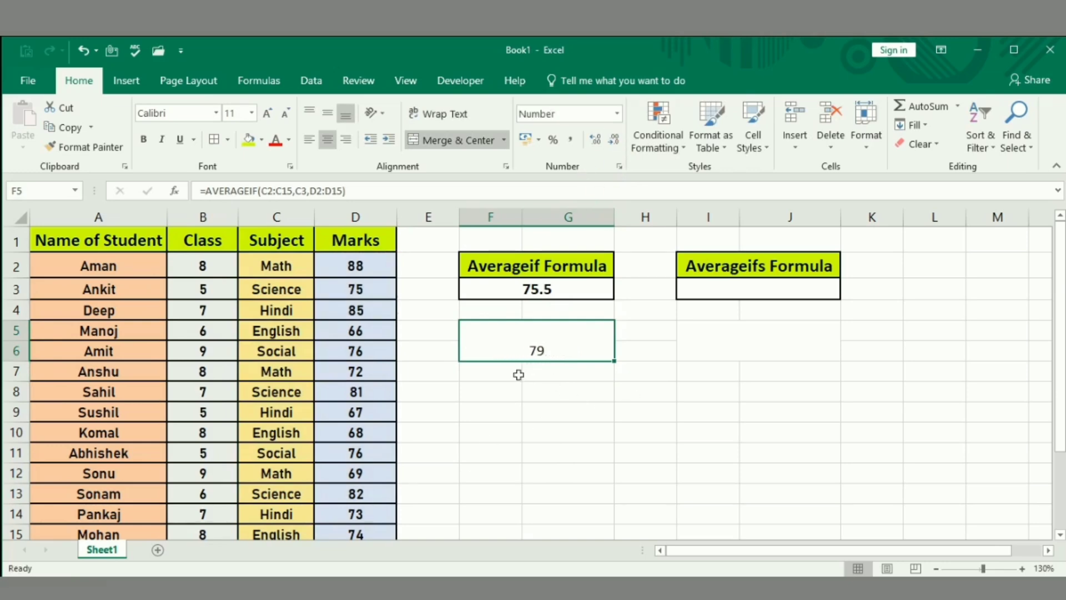
click(556, 400)
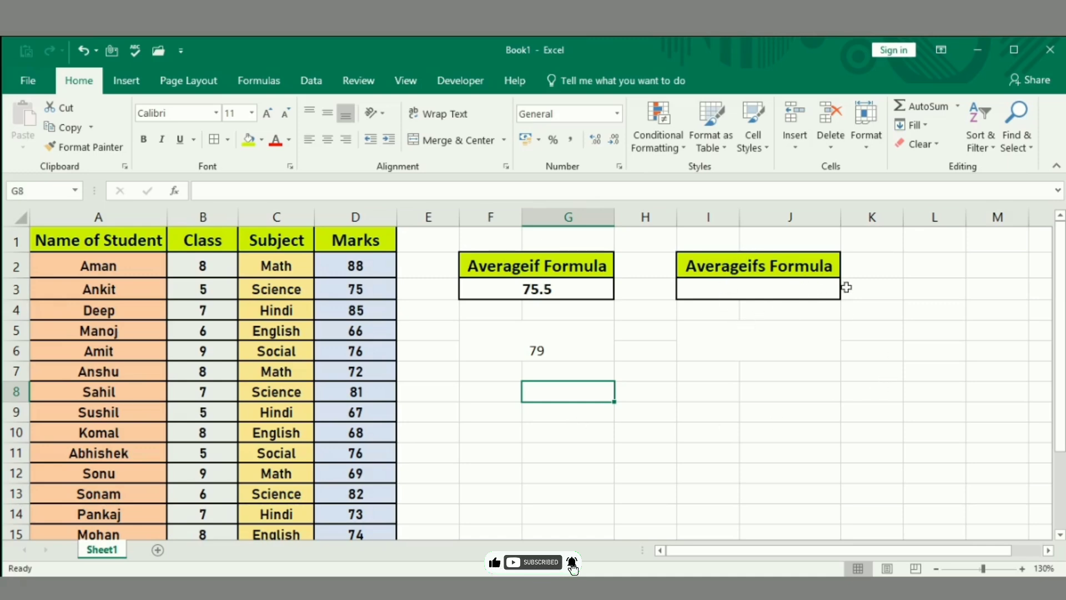
click(723, 286)
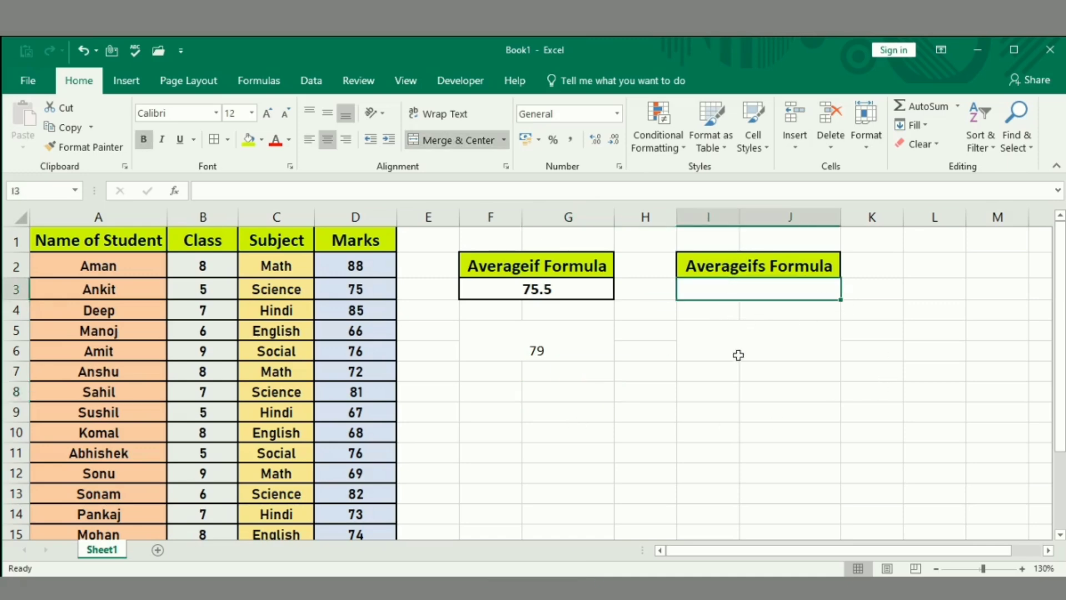
click(711, 379)
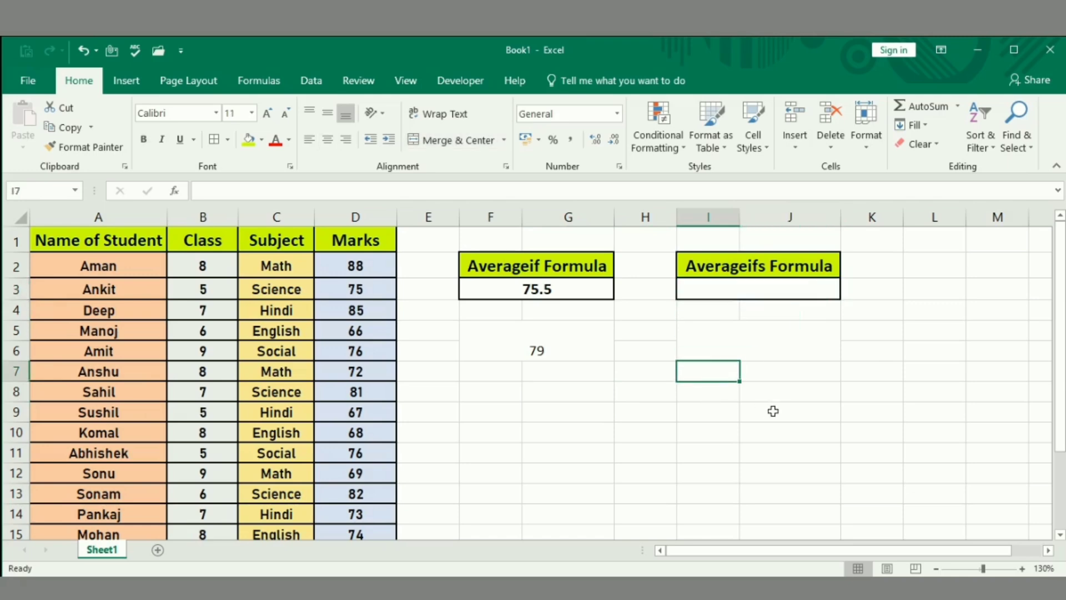
click(781, 395)
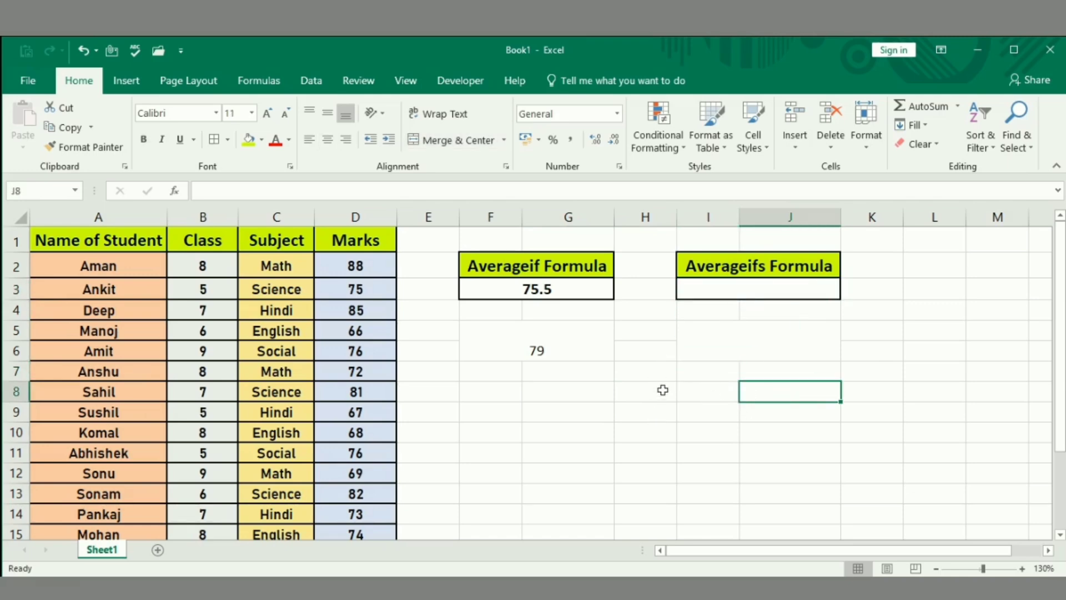
click(648, 331)
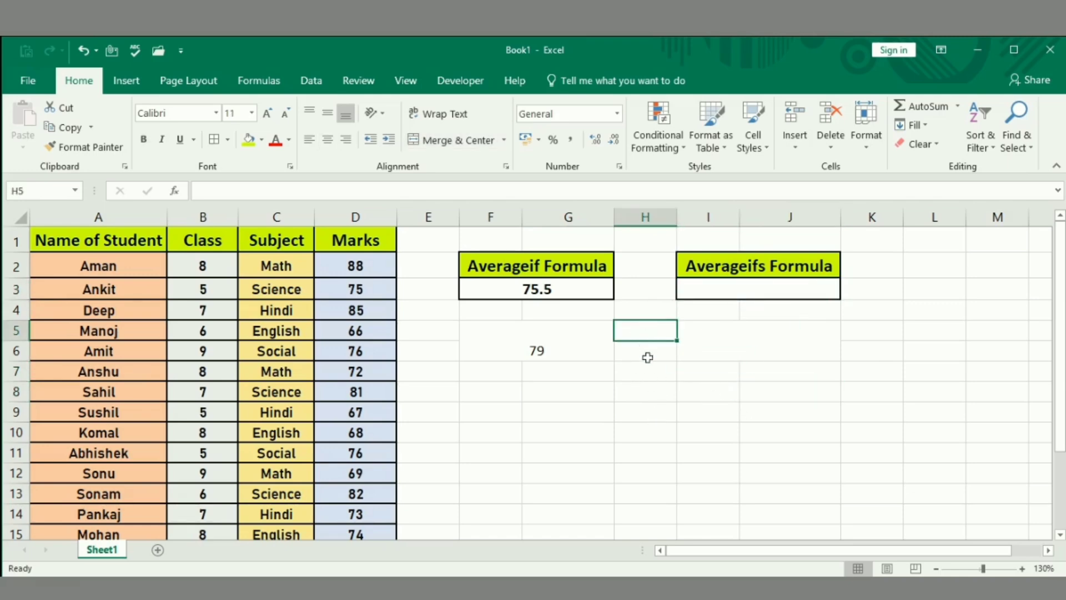
click(645, 353)
click(644, 395)
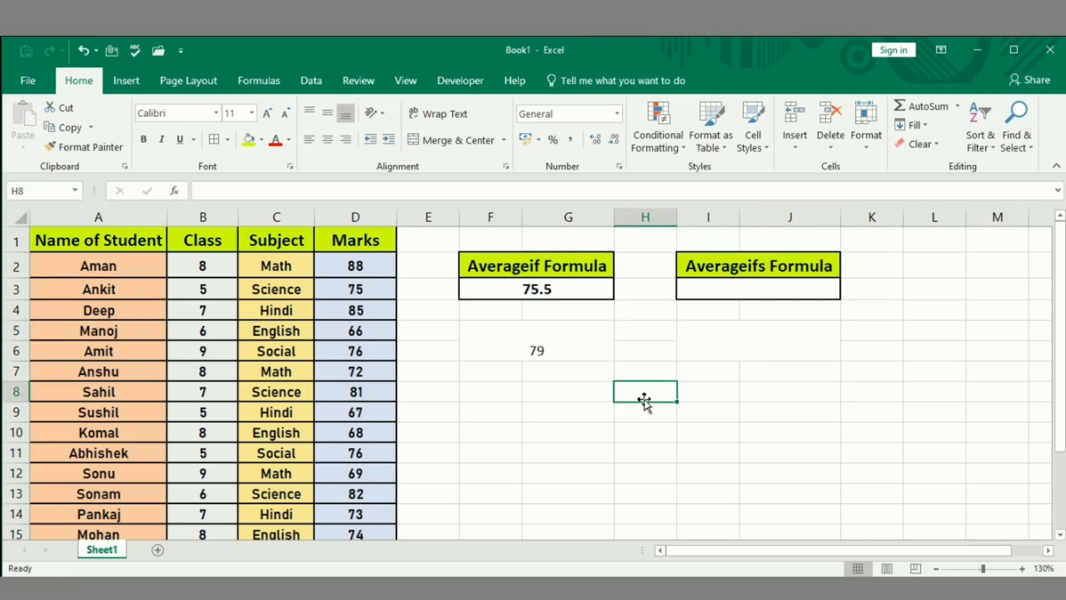
click(801, 412)
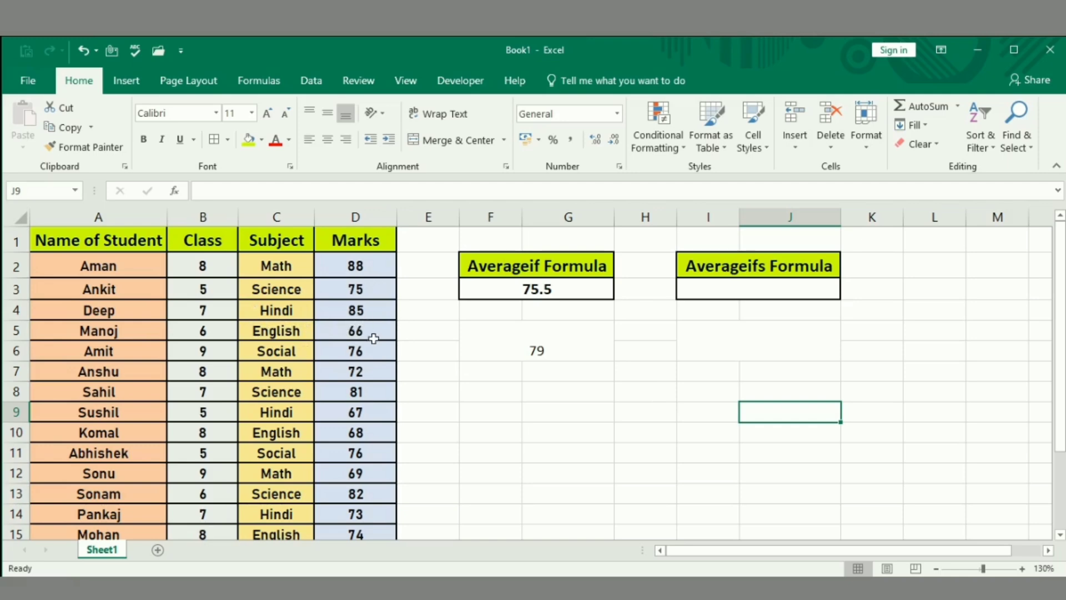
Step: Enter =AVERAGEIFS(D2:D15,B2:B15,B4,C2:C15,C4) in merged cell I3 to average the Hindi marks of the class 7 students
click(755, 288)
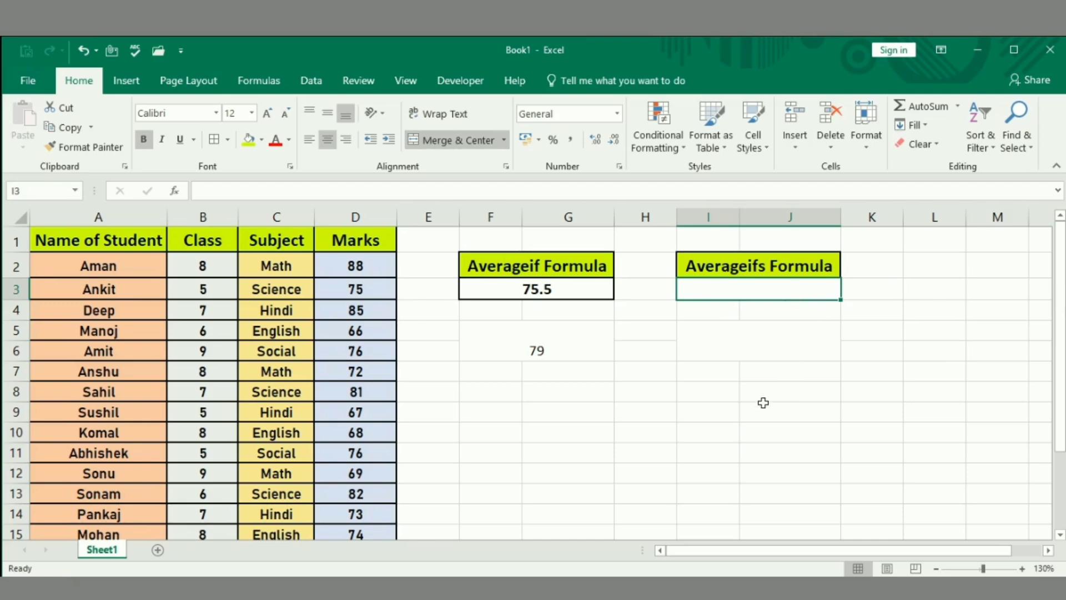
text(=)
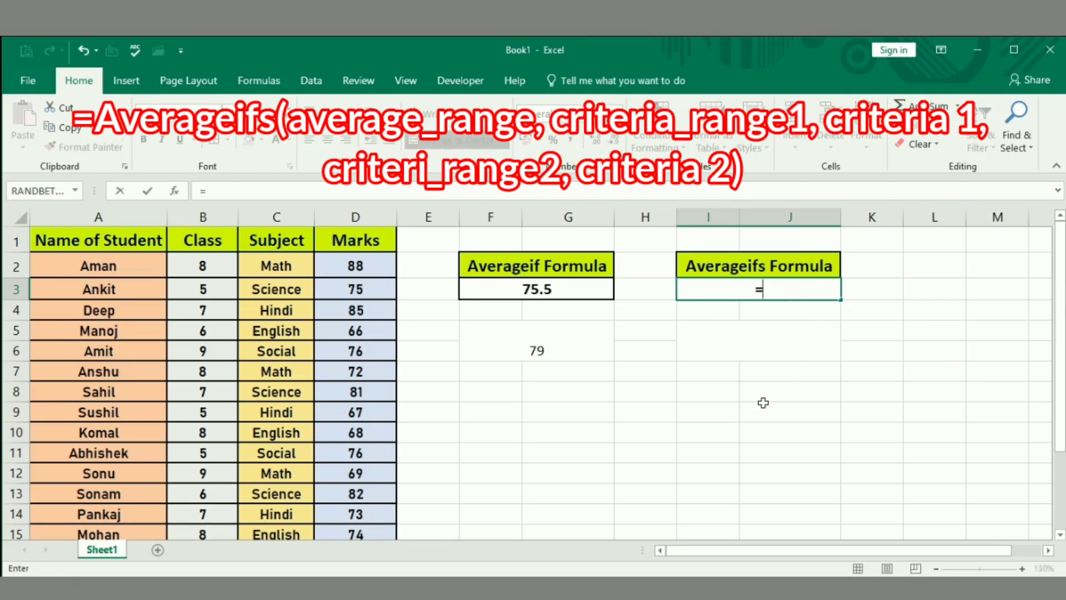
text(ave)
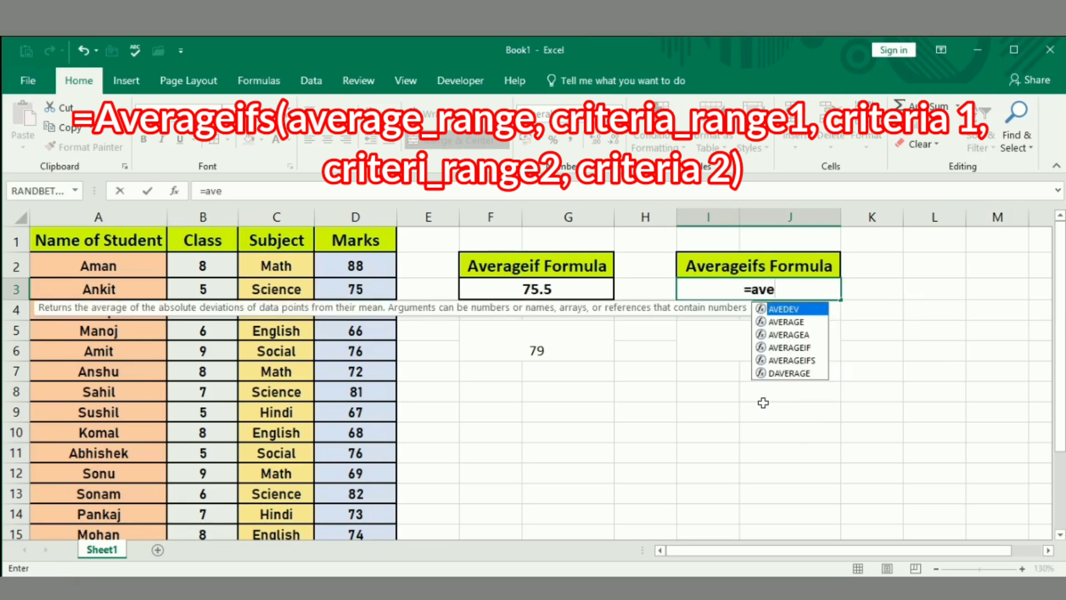
double_click(789, 360)
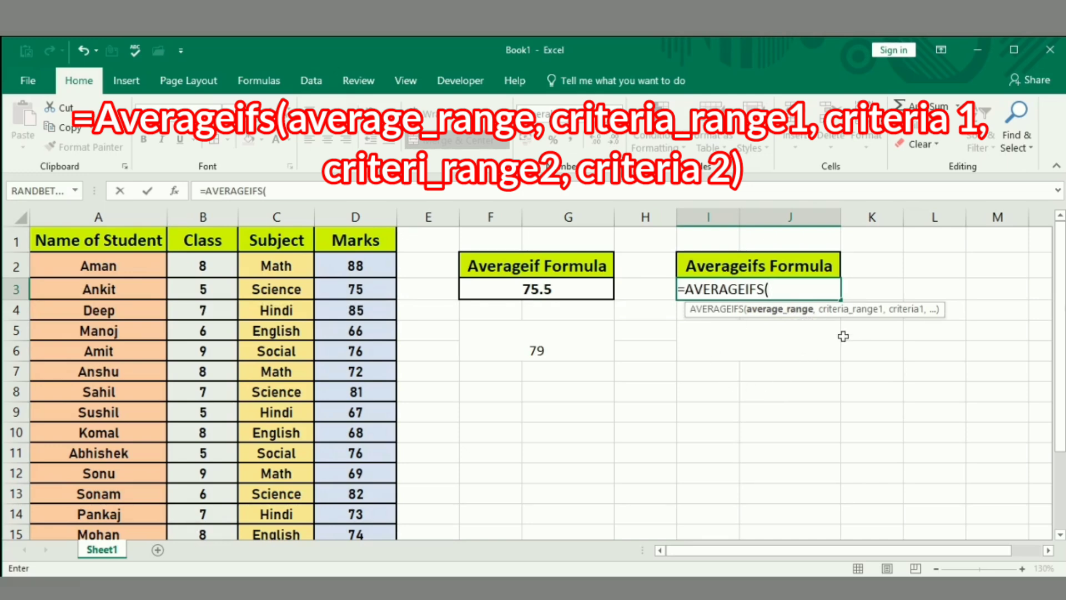
drag(352, 266, 355, 534)
text(,)
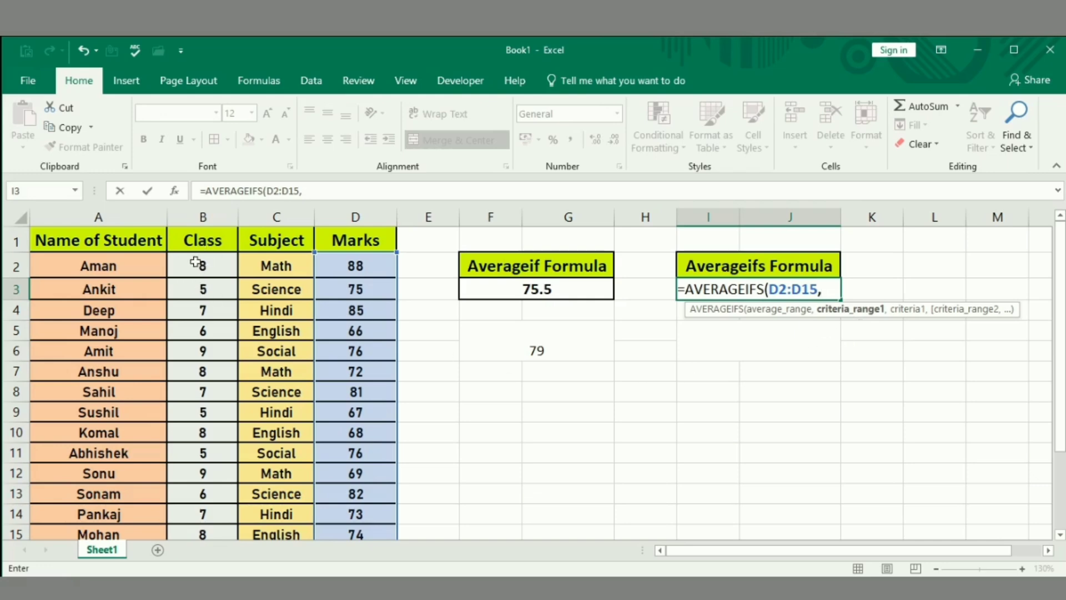
drag(196, 262, 202, 533)
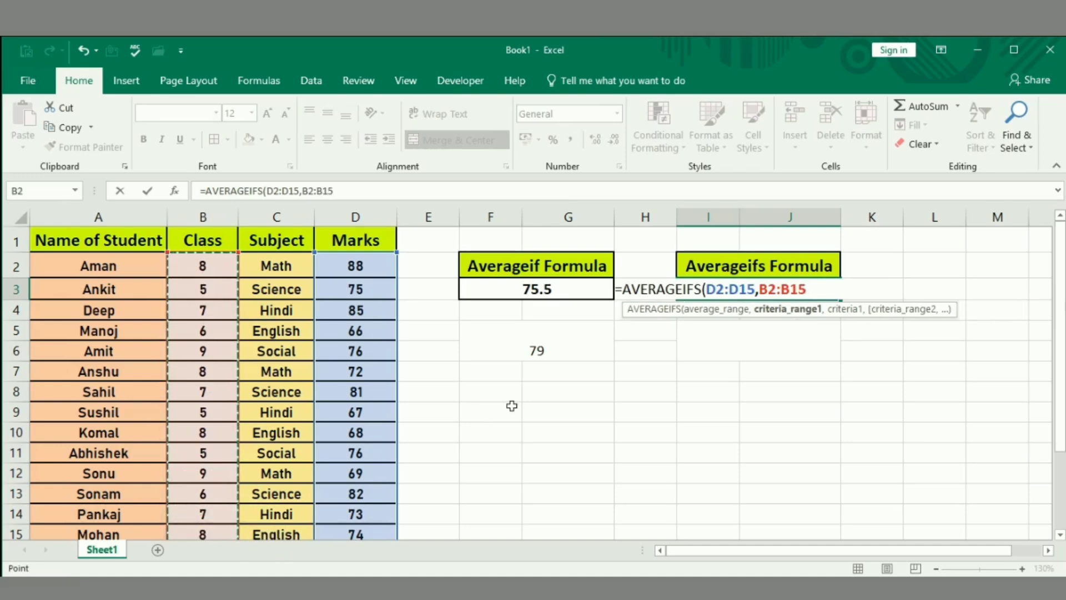
text(,)
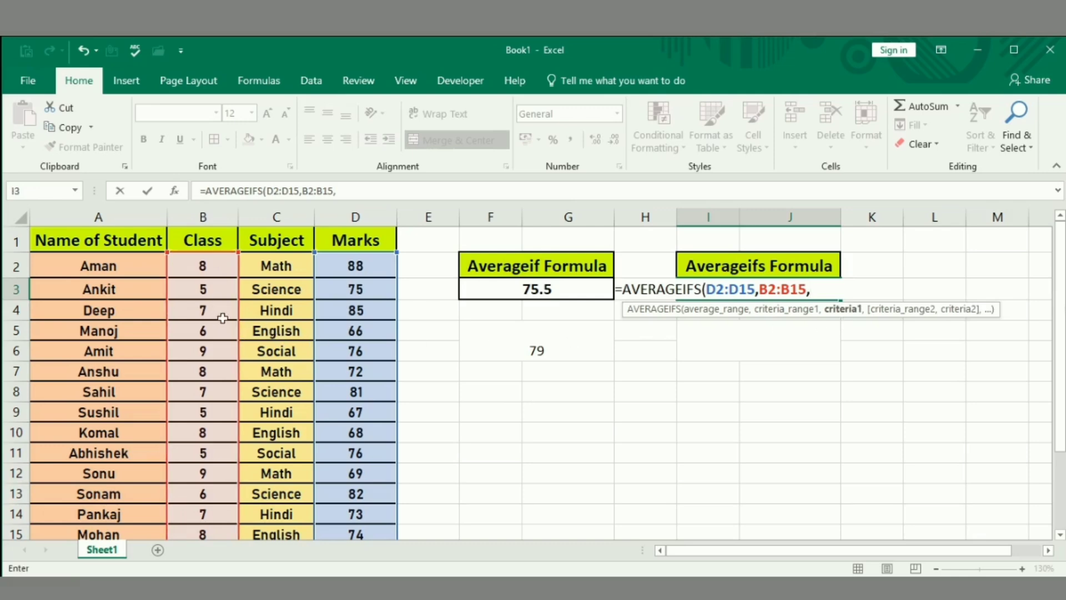
click(206, 307)
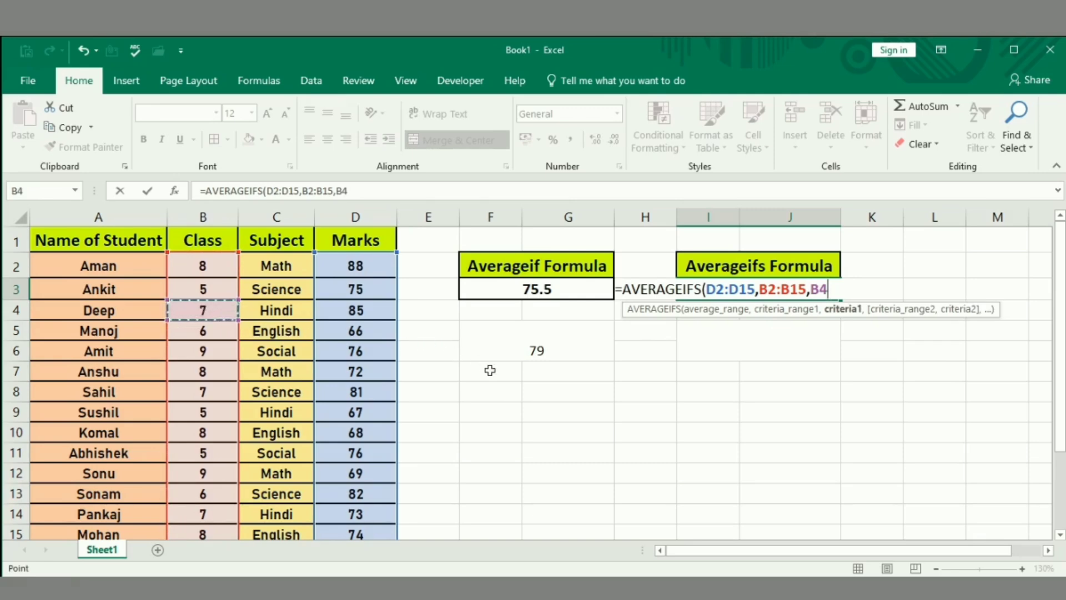
text(,)
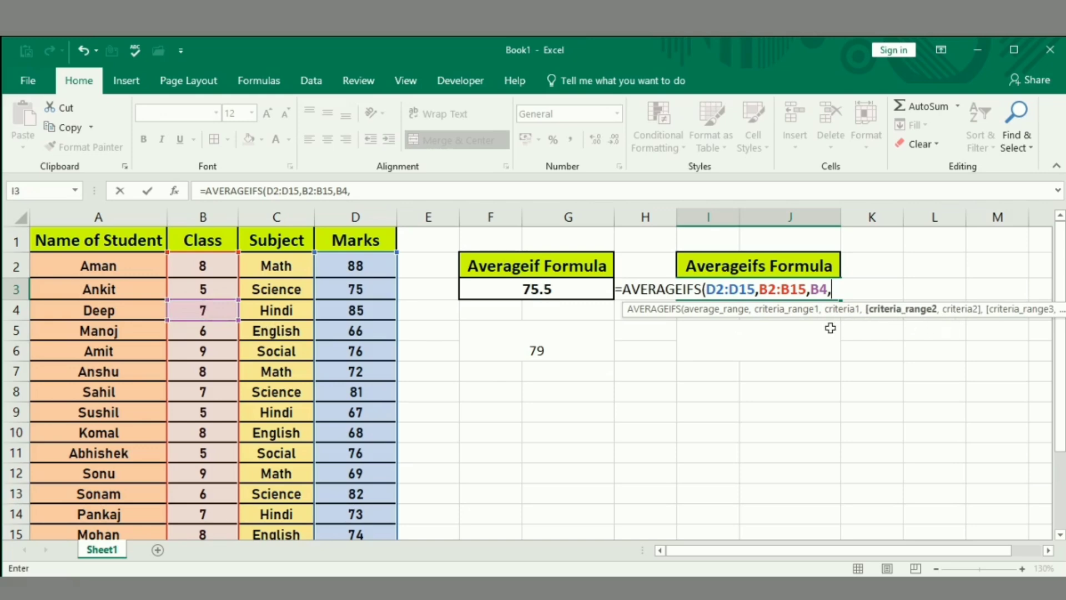
drag(283, 258, 289, 534)
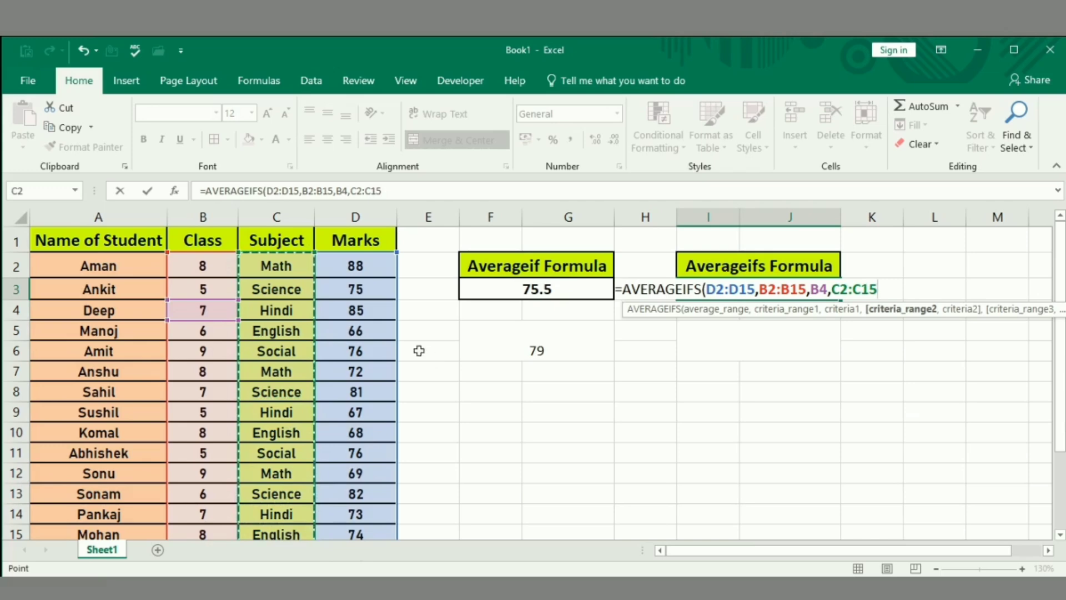
text(,)
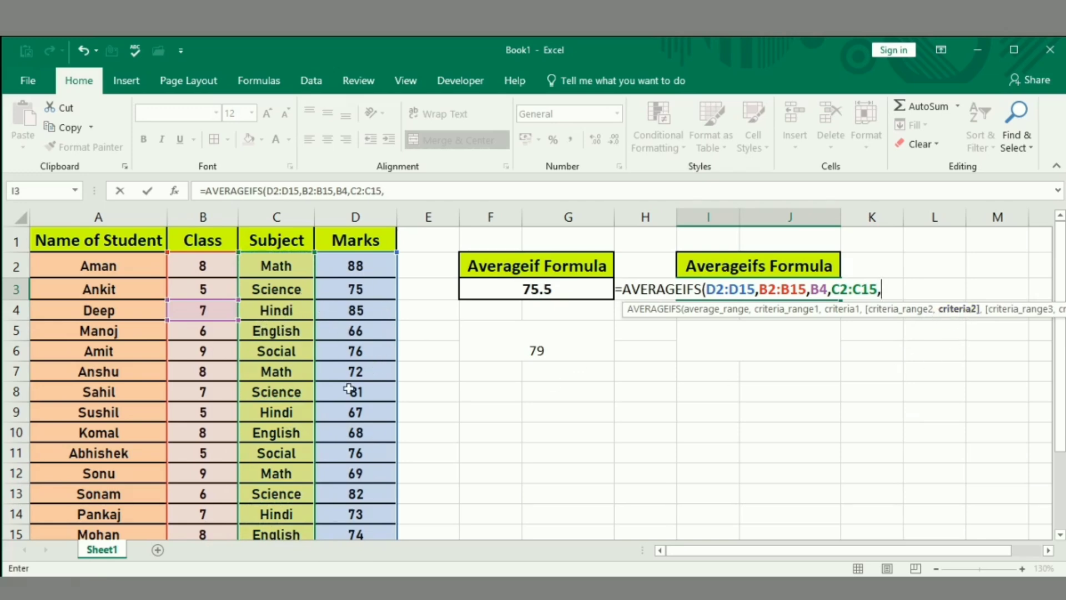
click(280, 310)
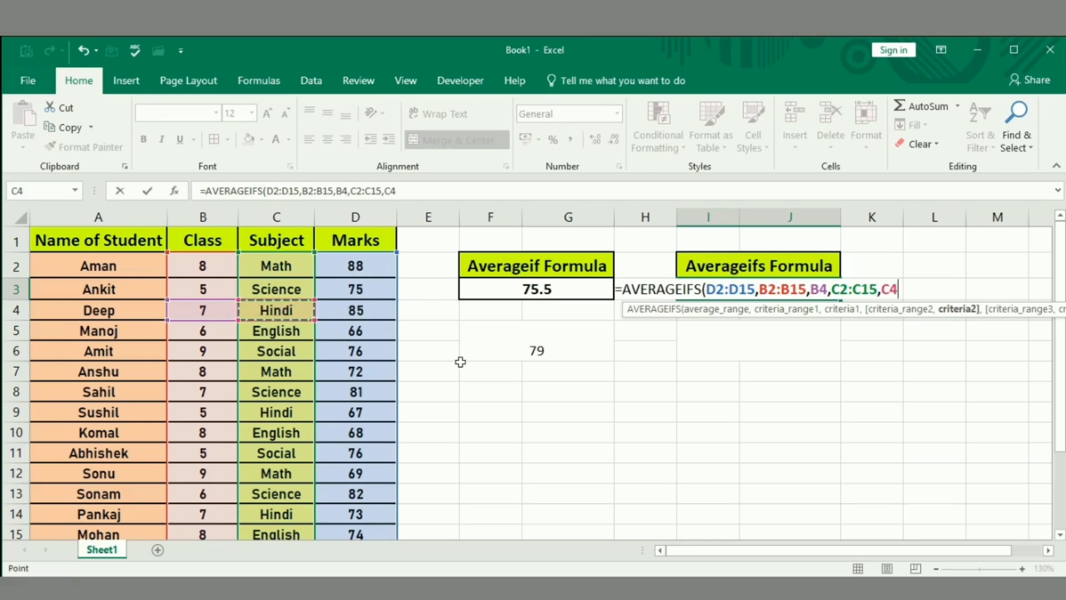
text())
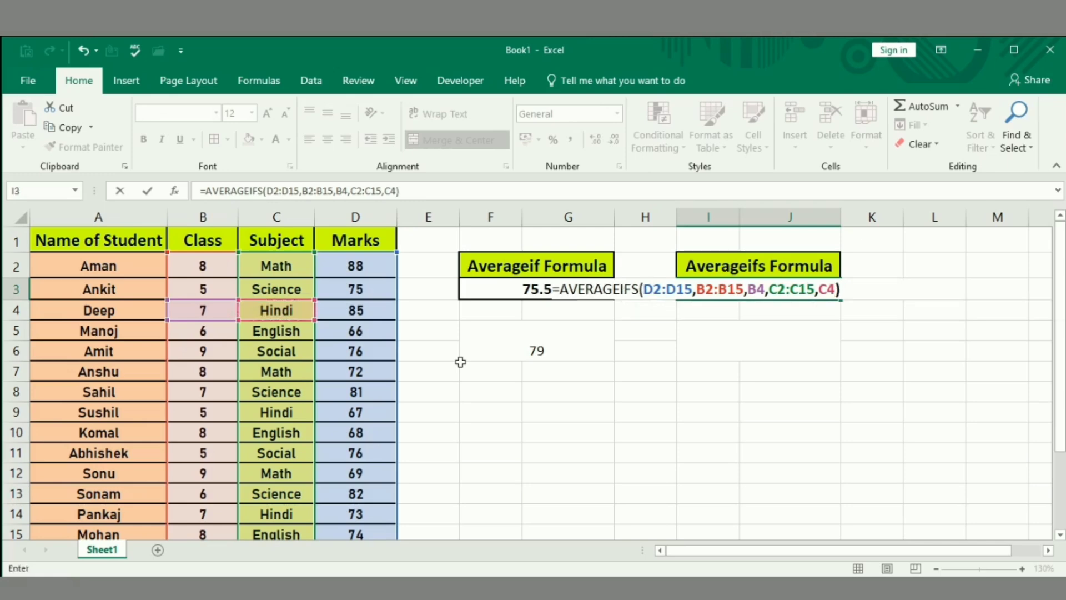
key(Return)
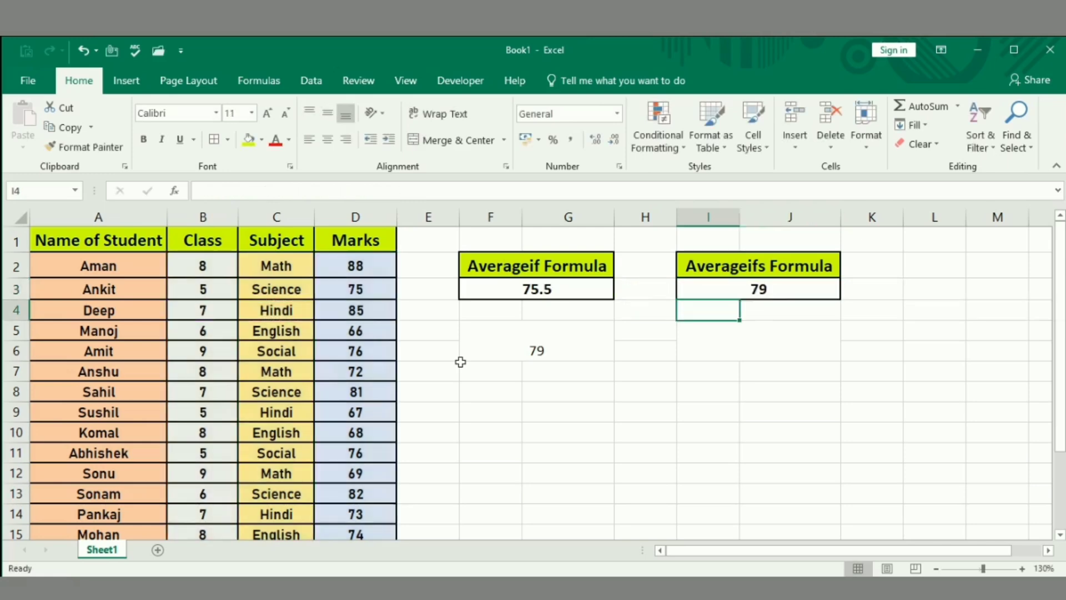
click(640, 375)
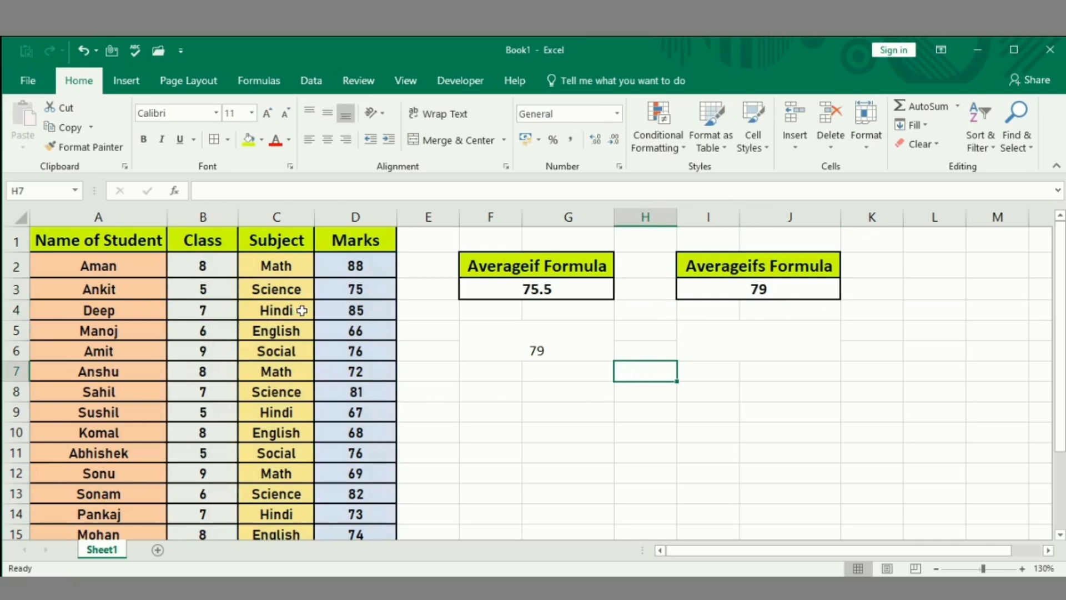